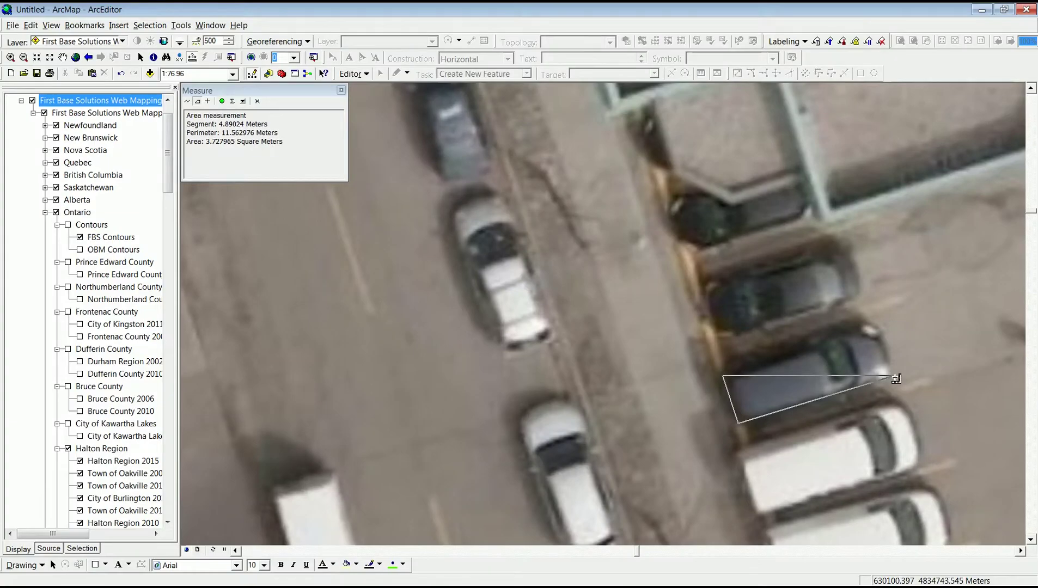
Add another corner to the parked car's area measurement on the aerial imagery
{"action": "left_click", "coordinate": [892, 377]}
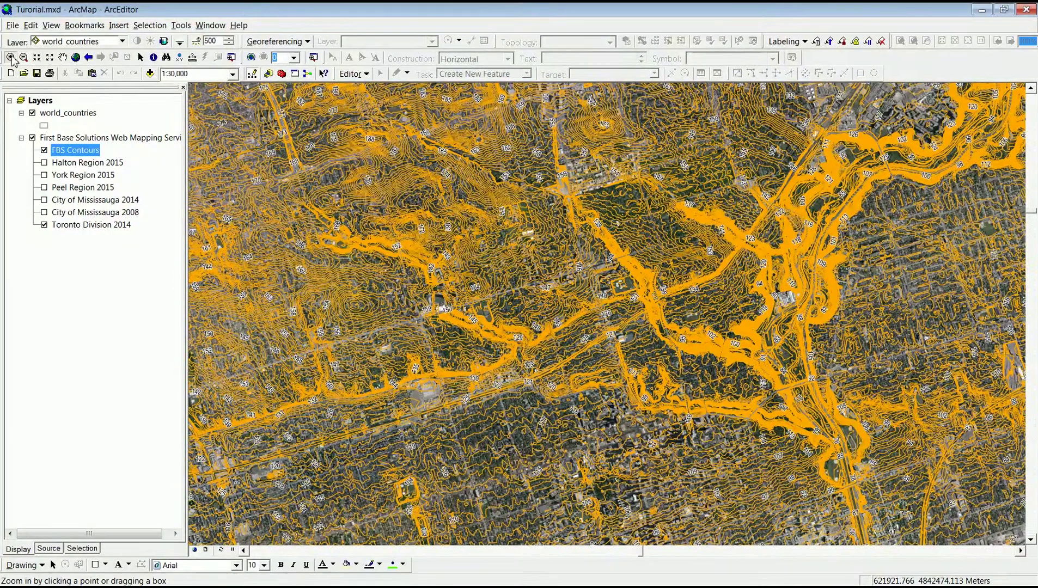
Zoom in on the ravine neighbourhood to read the contour lines
{"action": "left_click", "coordinate": [11, 57]}
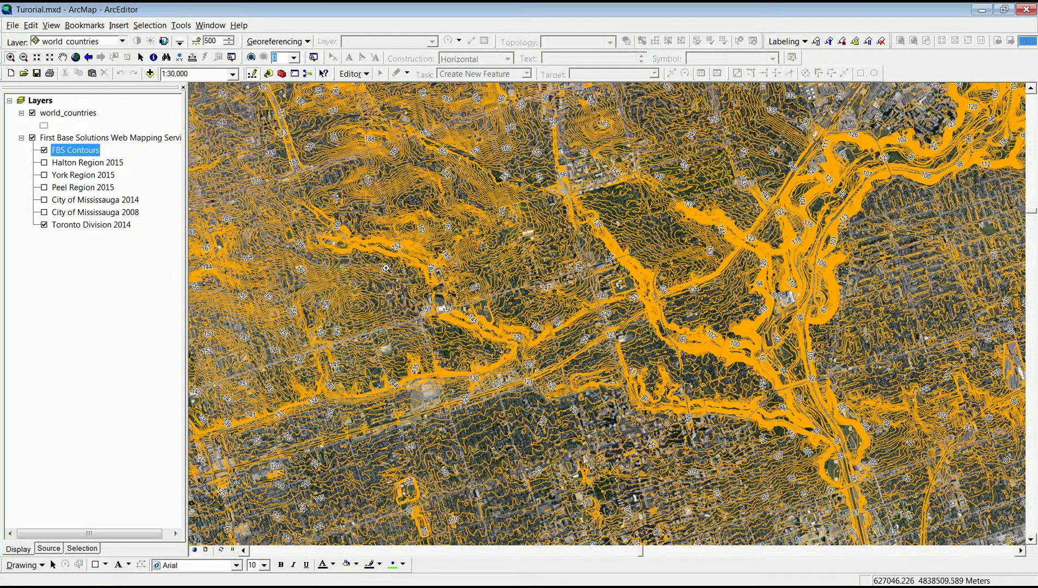
{"action": "left_click_drag", "start_coordinate": [384, 264], "coordinate": [520, 361]}
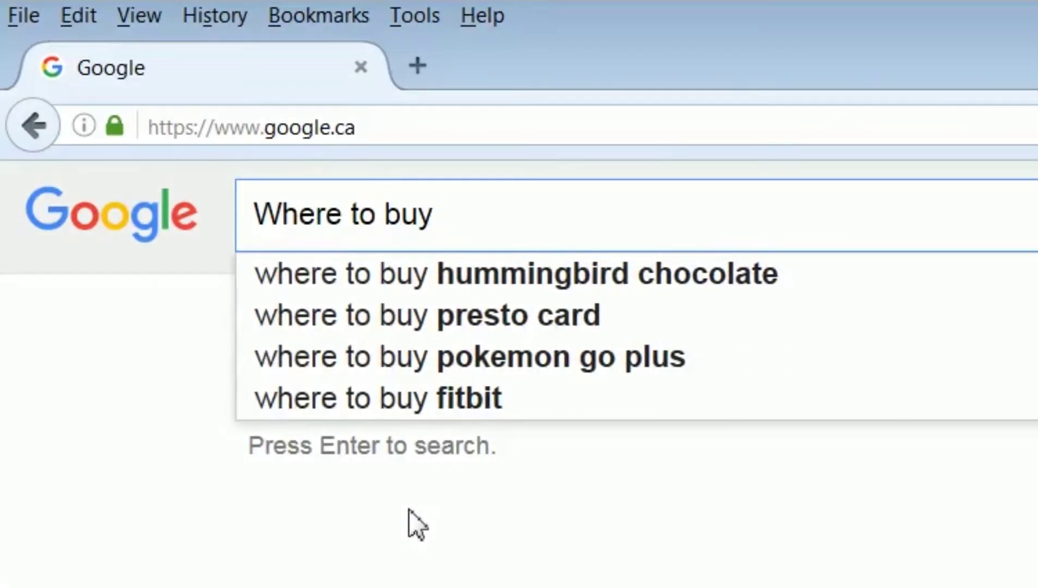
{"action": "type", "text": "CAD "}
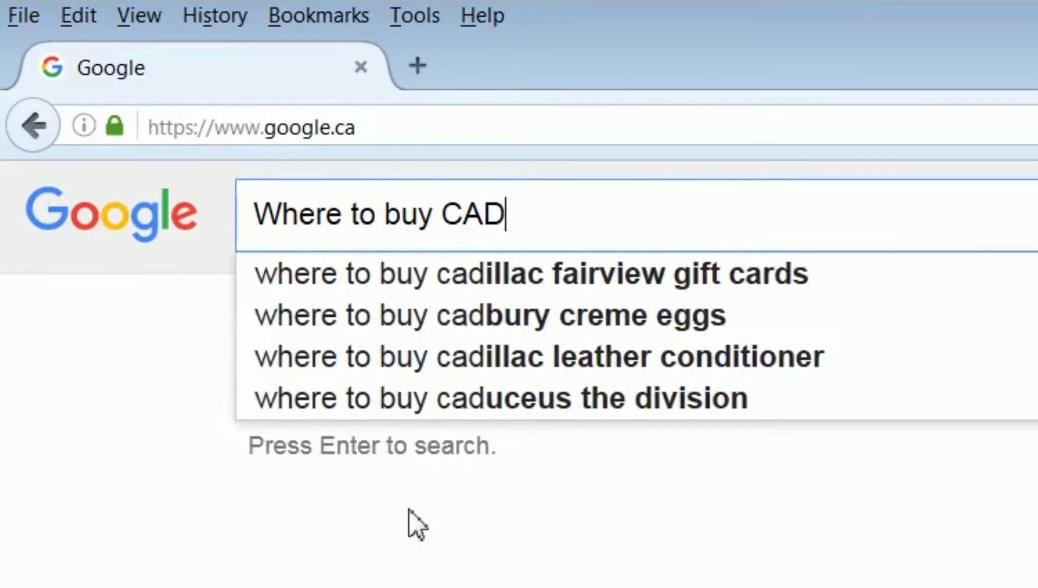
{"action": "type", "text": "data "}
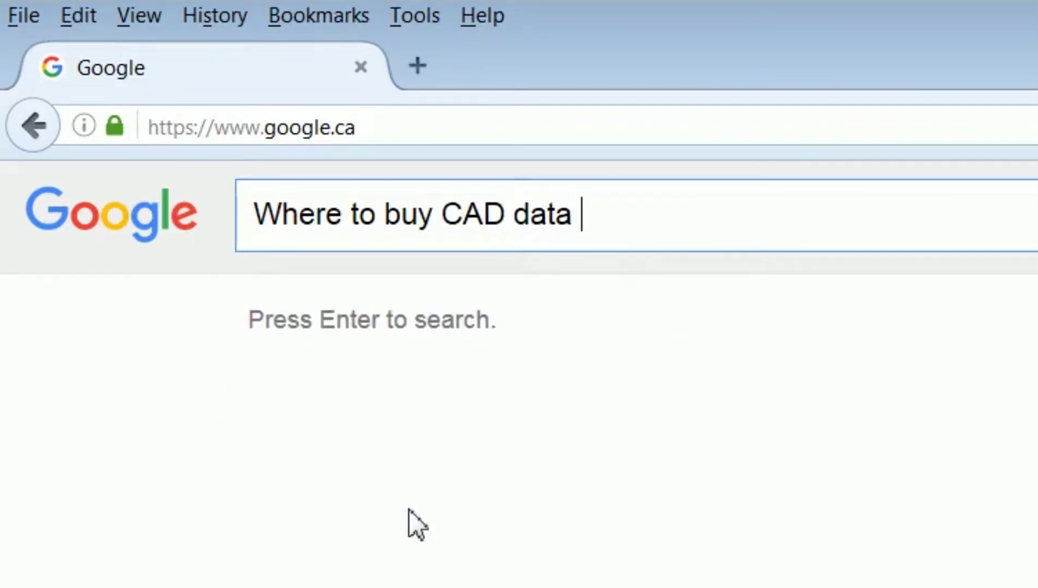
{"action": "type", "text": "for Sout"}
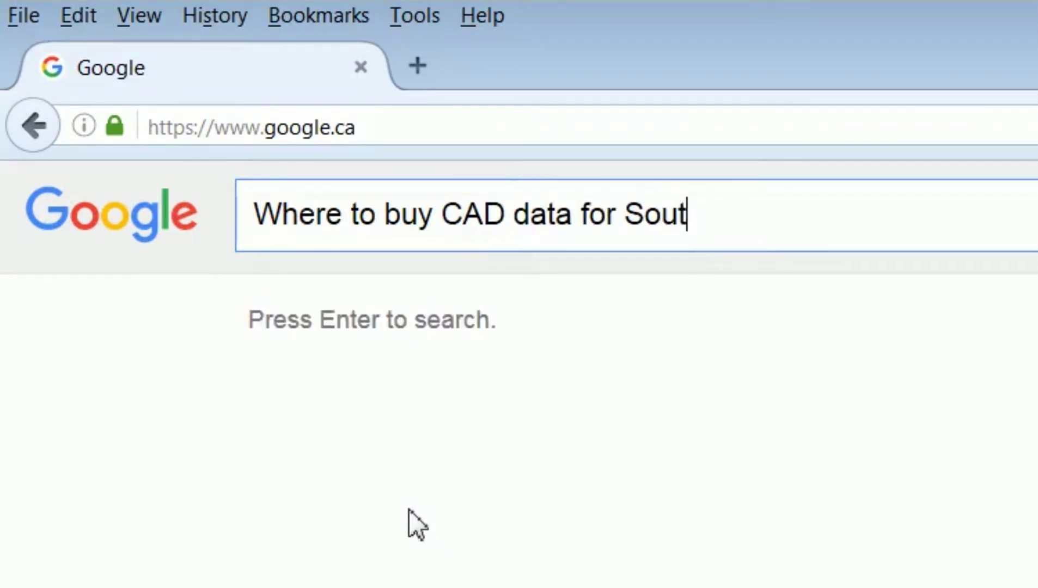
{"action": "type", "text": "hern On"}
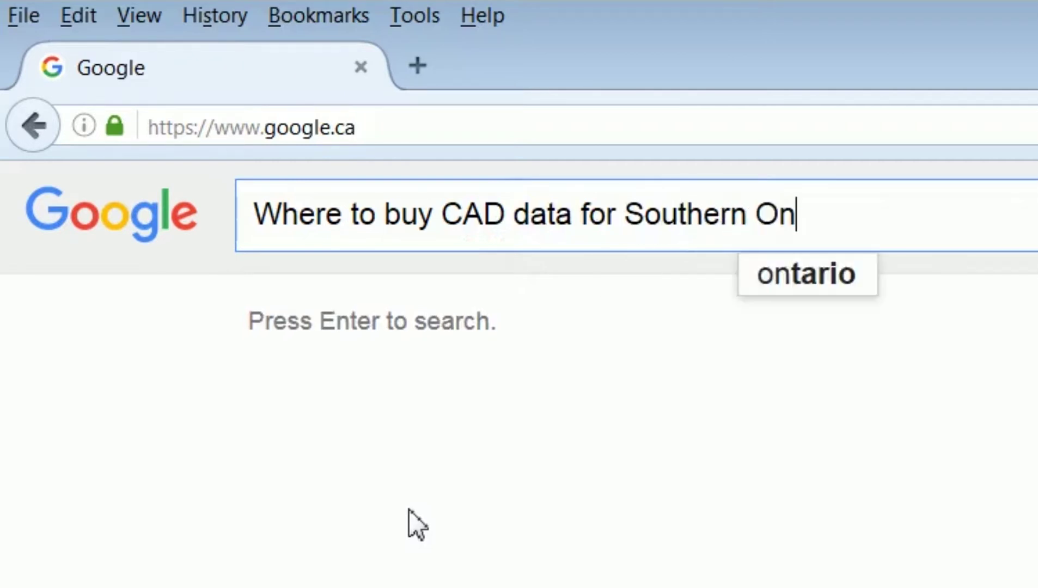
{"action": "type", "text": "tario"}
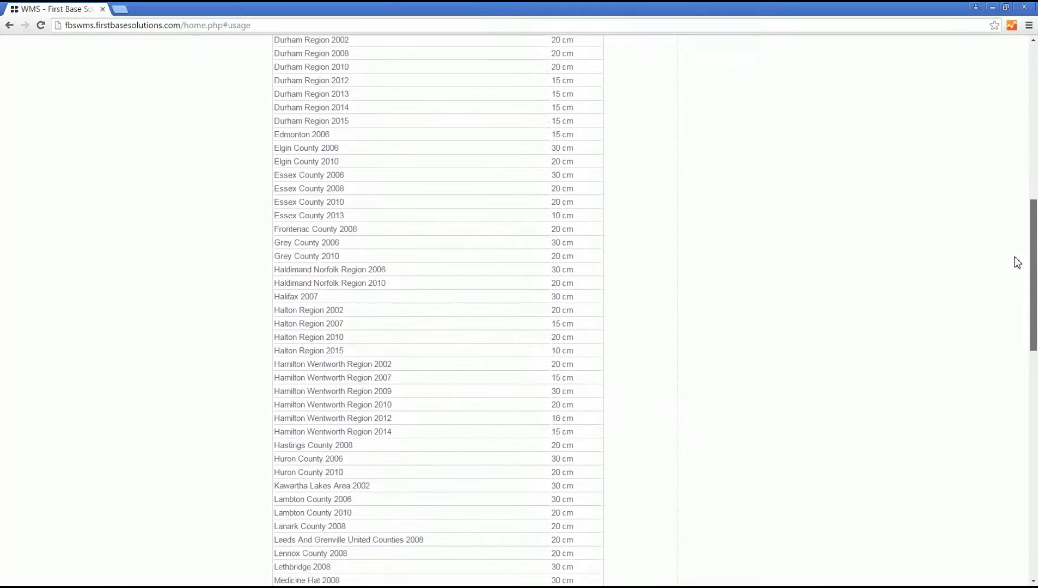
{"action": "scroll", "coordinate": [1016, 276], "scroll_direction": "down", "scroll_amount": 2}
{"action": "scroll", "coordinate": [1020, 324], "scroll_direction": "down", "scroll_amount": 2}
{"action": "scroll", "coordinate": [1019, 340], "scroll_direction": "down", "scroll_amount": 2}
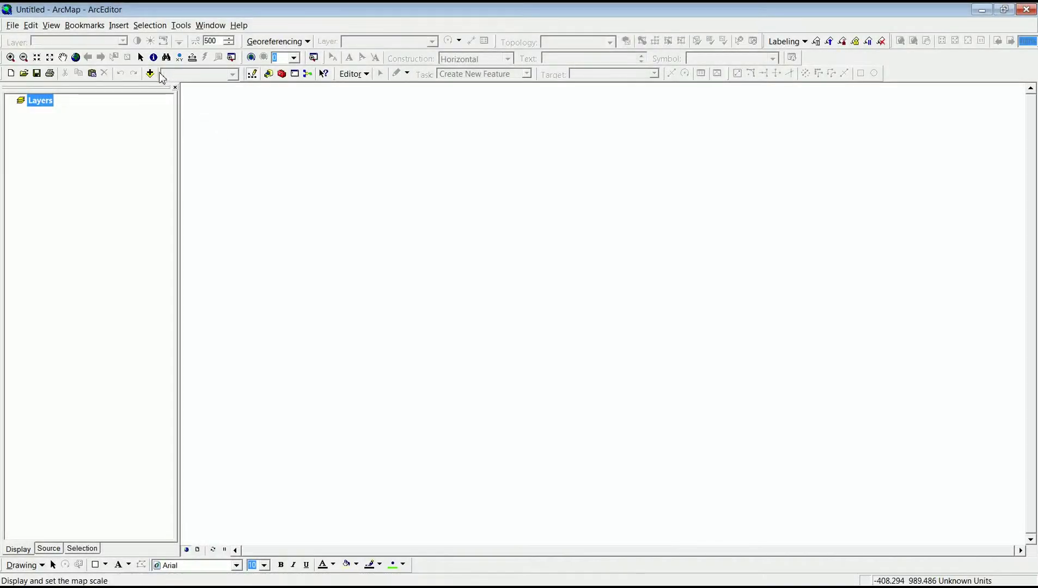
Start a new WMS server connection from Add Data and bring up the server address field's edit menu
{"action": "left_click", "coordinate": [150, 75]}
{"action": "double_click", "coordinate": [394, 270]}
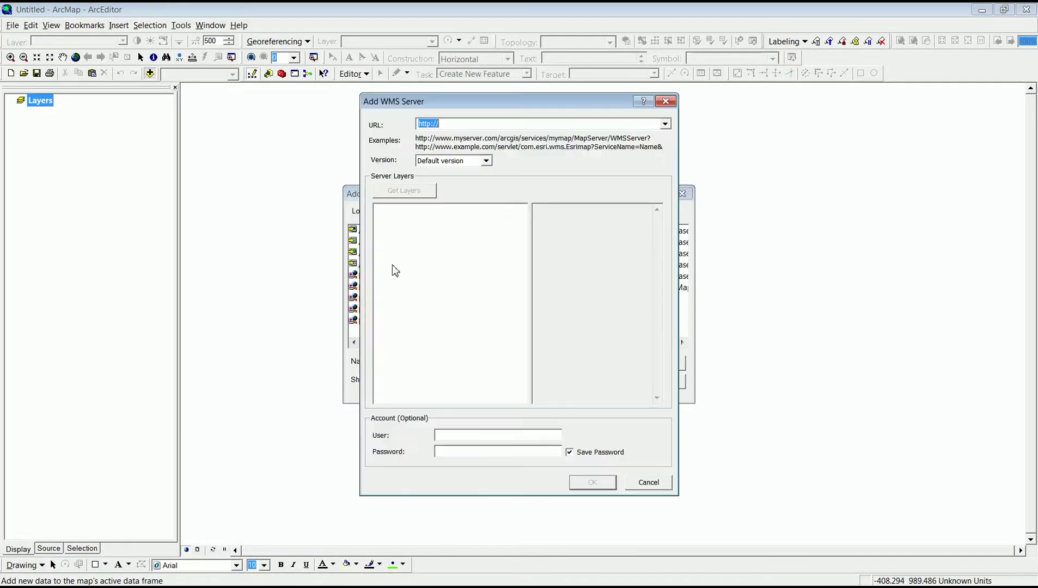
{"action": "right_click", "coordinate": [456, 123]}
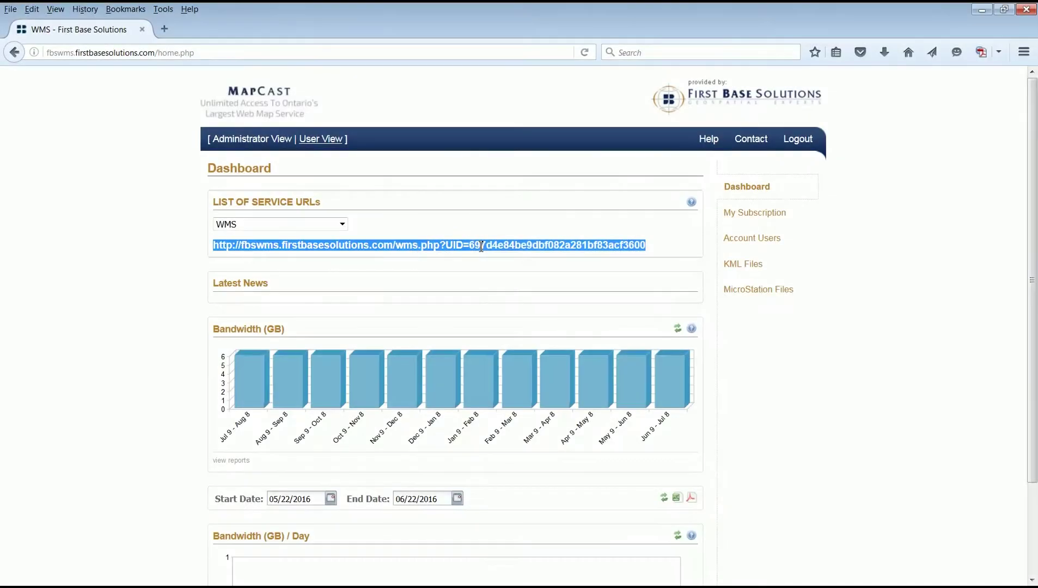
Copy the WMS service URL and refresh the daily bandwidth chart for the chosen dates
{"action": "right_click", "coordinate": [481, 246]}
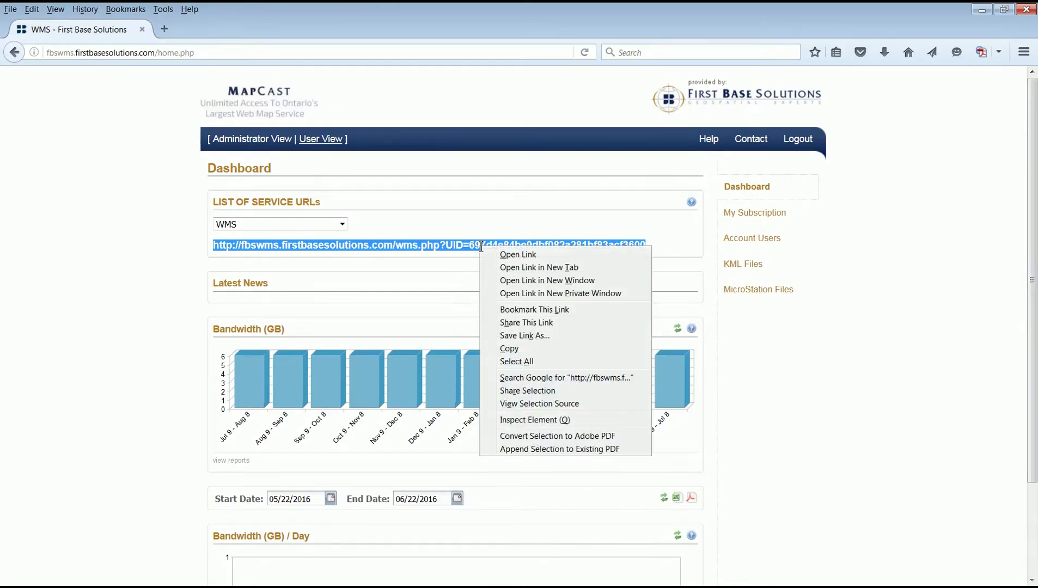
{"action": "left_click", "coordinate": [510, 349]}
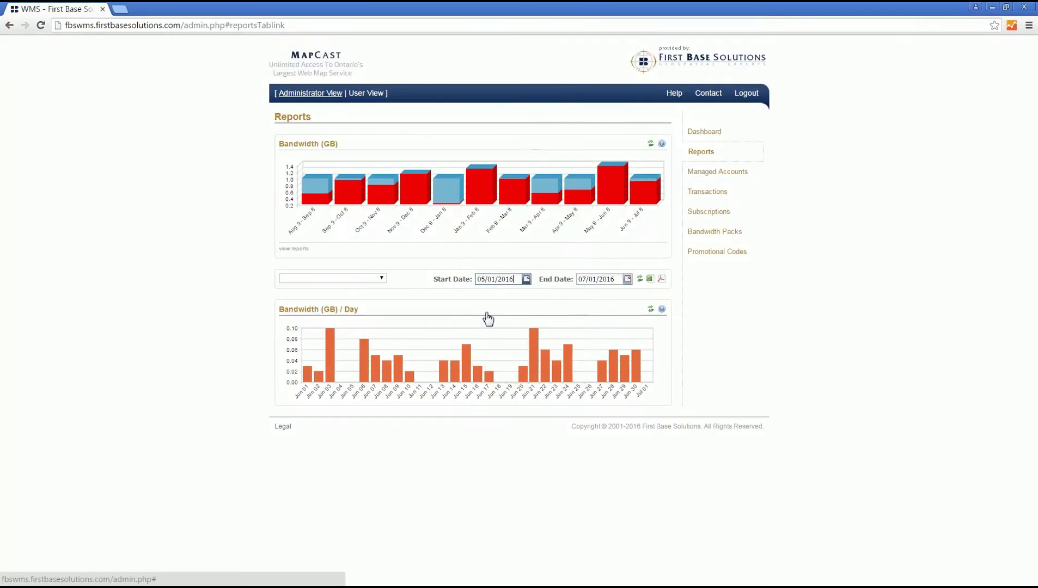
{"action": "left_click", "coordinate": [640, 279]}
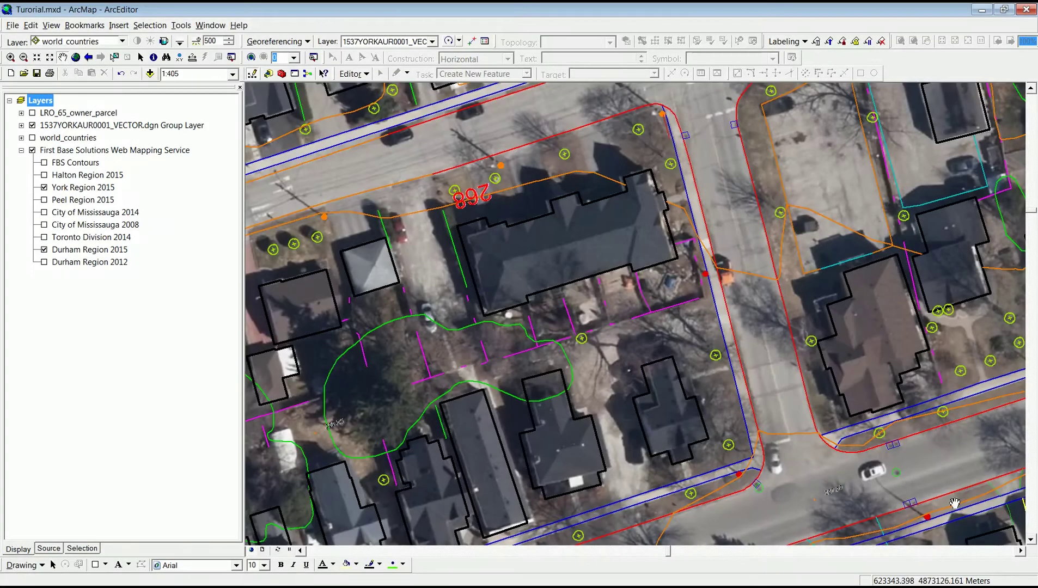
Pan up-left, then upward, to neighbouring York Region blocks with the CAD overlay
{"action": "left_click_drag", "start_coordinate": [955, 503], "coordinate": [272, 186]}
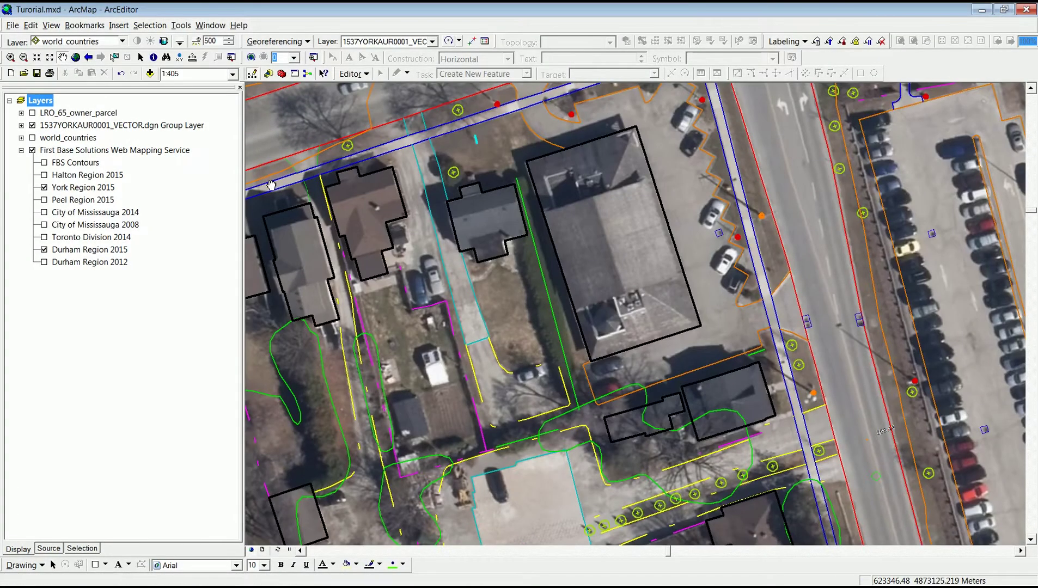
{"action": "left_click_drag", "start_coordinate": [766, 518], "coordinate": [750, 180]}
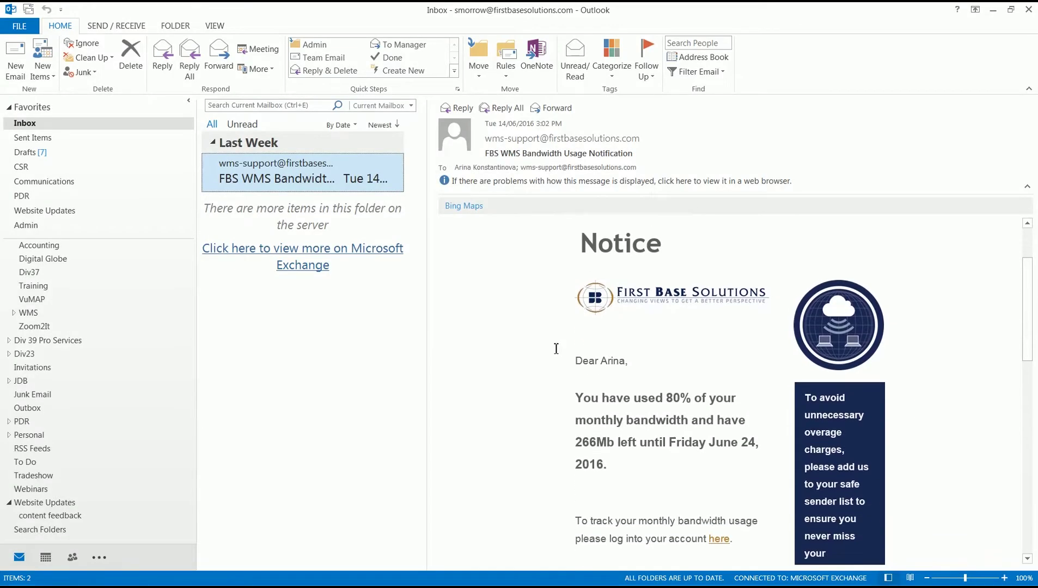
{"action": "scroll", "coordinate": [556, 349], "scroll_direction": "down", "scroll_amount": 2}
{"action": "scroll", "coordinate": [556, 349], "scroll_direction": "down", "scroll_amount": 1}
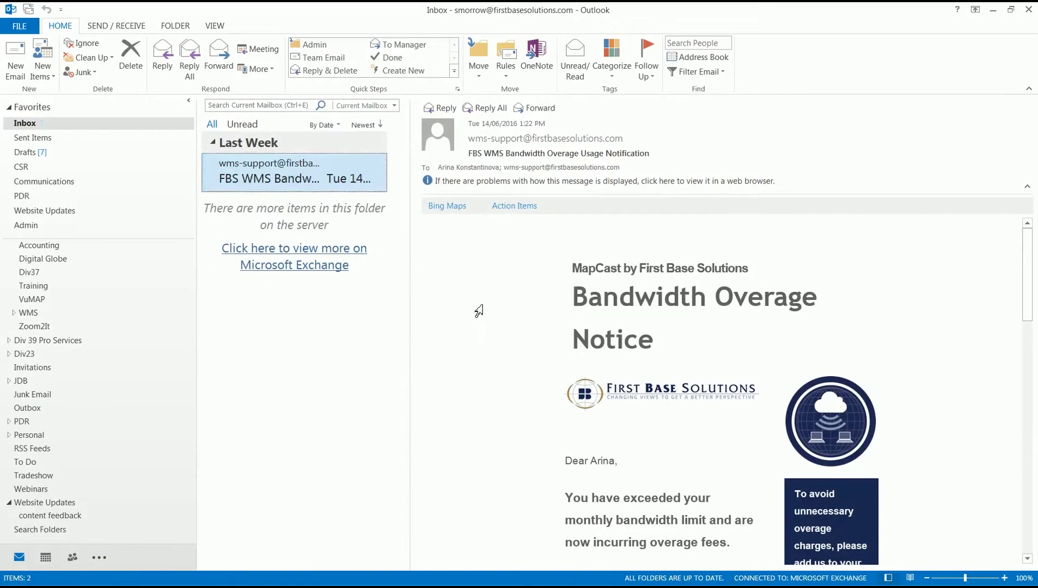
{"action": "scroll", "coordinate": [521, 370], "scroll_direction": "down", "scroll_amount": 1}
{"action": "scroll", "coordinate": [521, 369], "scroll_direction": "down", "scroll_amount": 2}
{"action": "scroll", "coordinate": [521, 369], "scroll_direction": "down", "scroll_amount": 2}
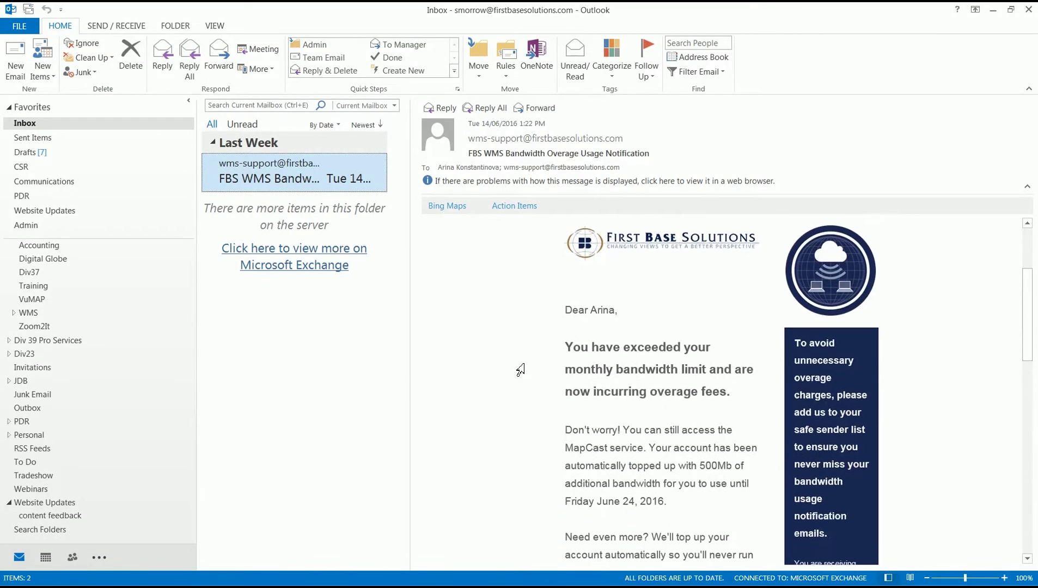